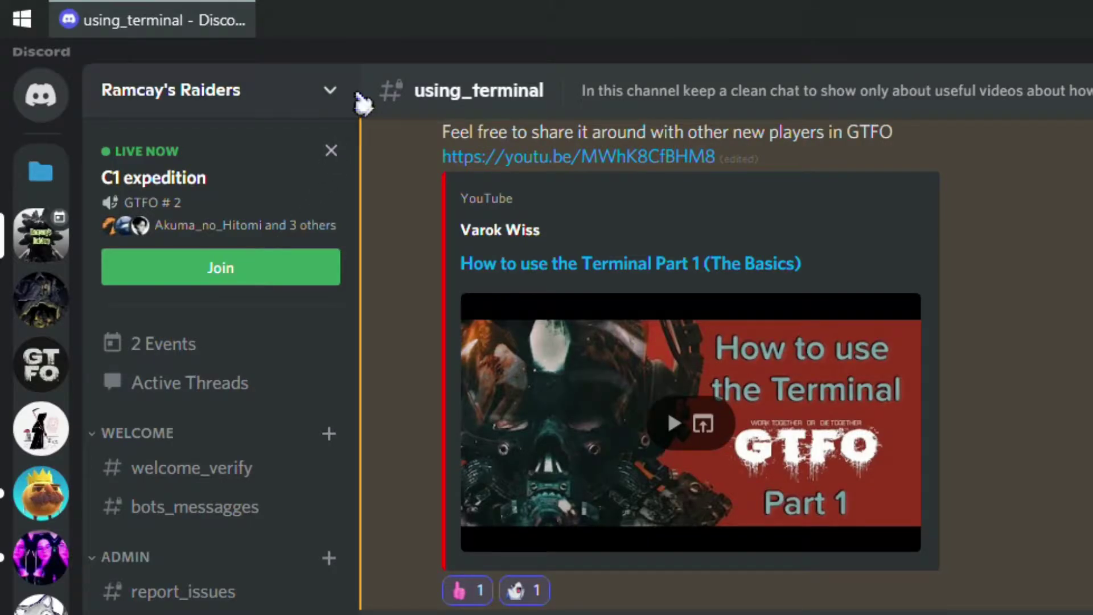
# Step: Start creating a server event located in a voice channel and enter GTFO as its topic
pyautogui.click(340, 93)
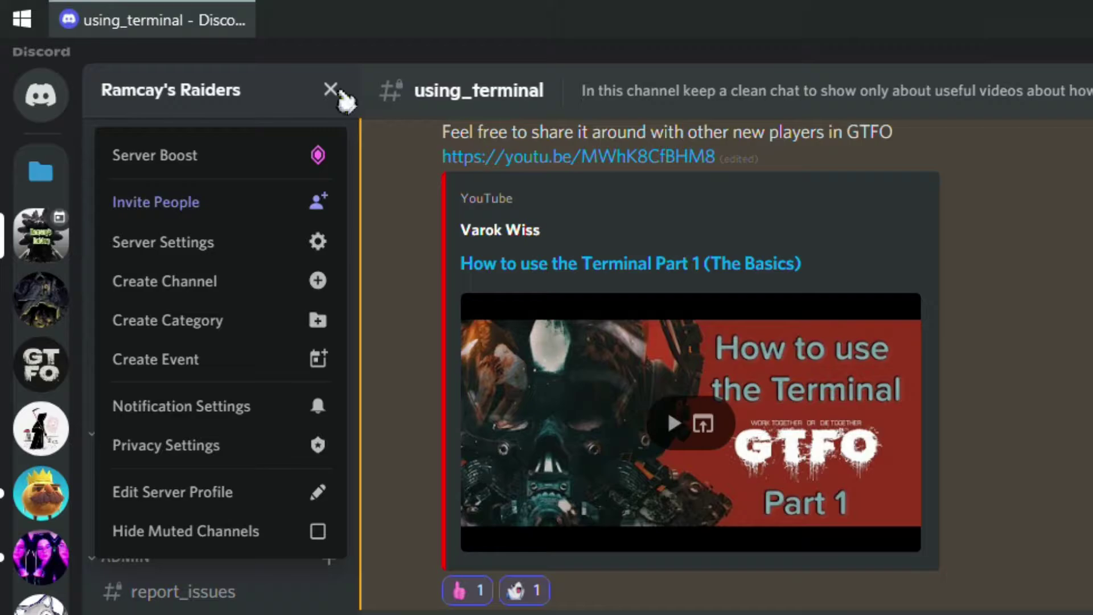
pyautogui.click(244, 367)
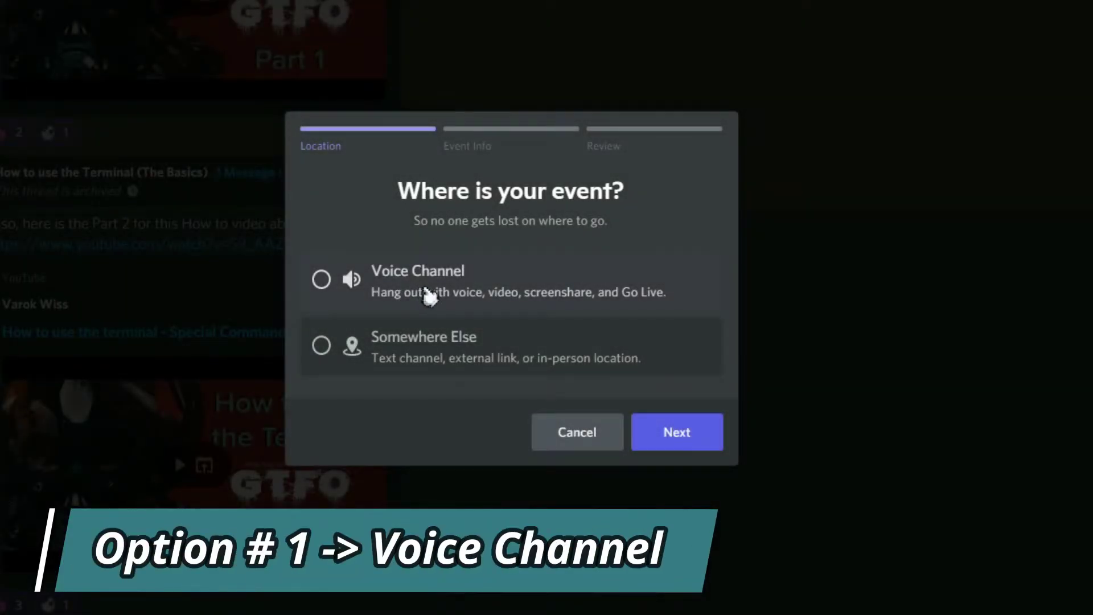
pyautogui.click(425, 289)
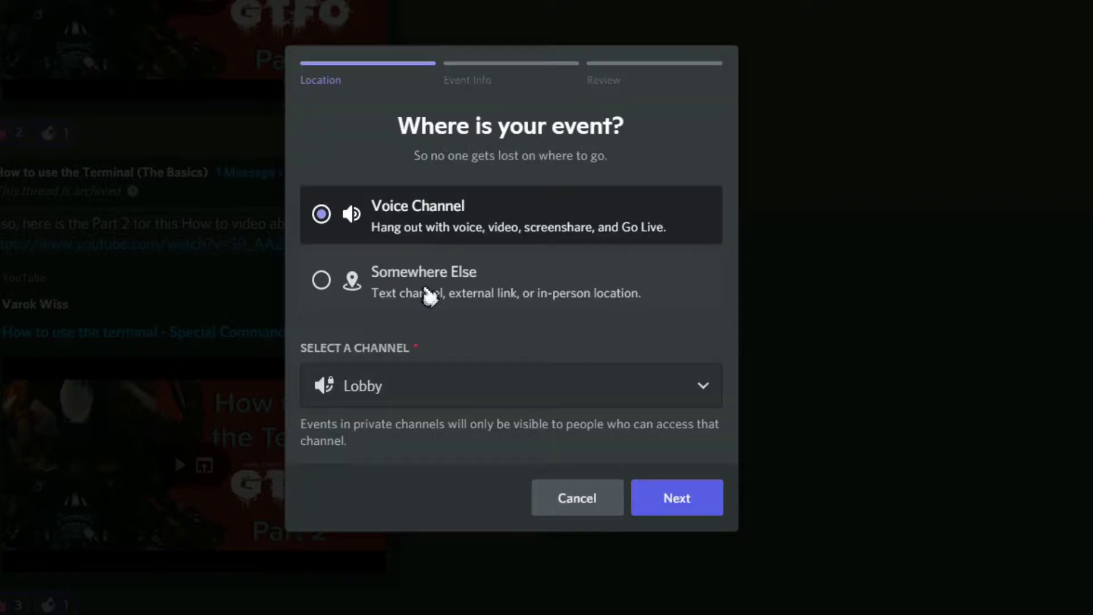
pyautogui.click(406, 404)
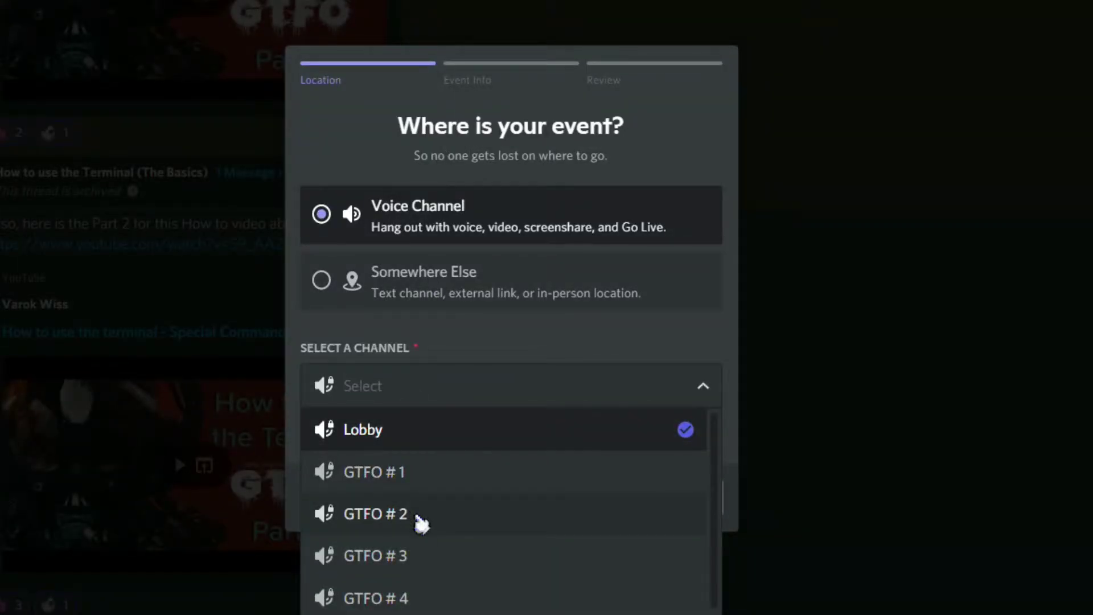
pyautogui.scroll(-3, 429, 555)
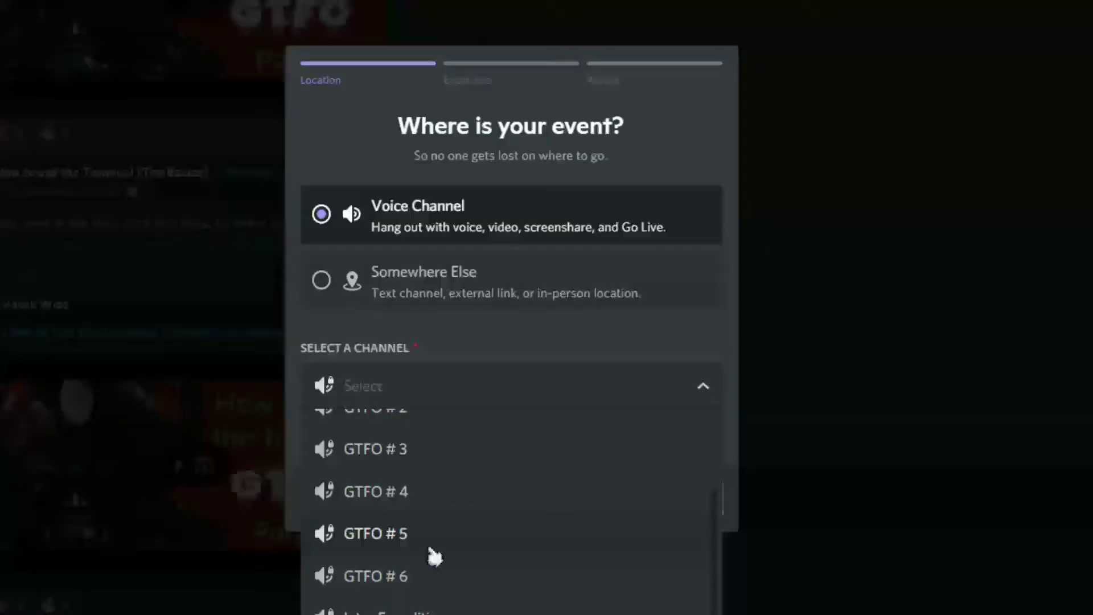
pyautogui.click(428, 589)
pyautogui.click(664, 505)
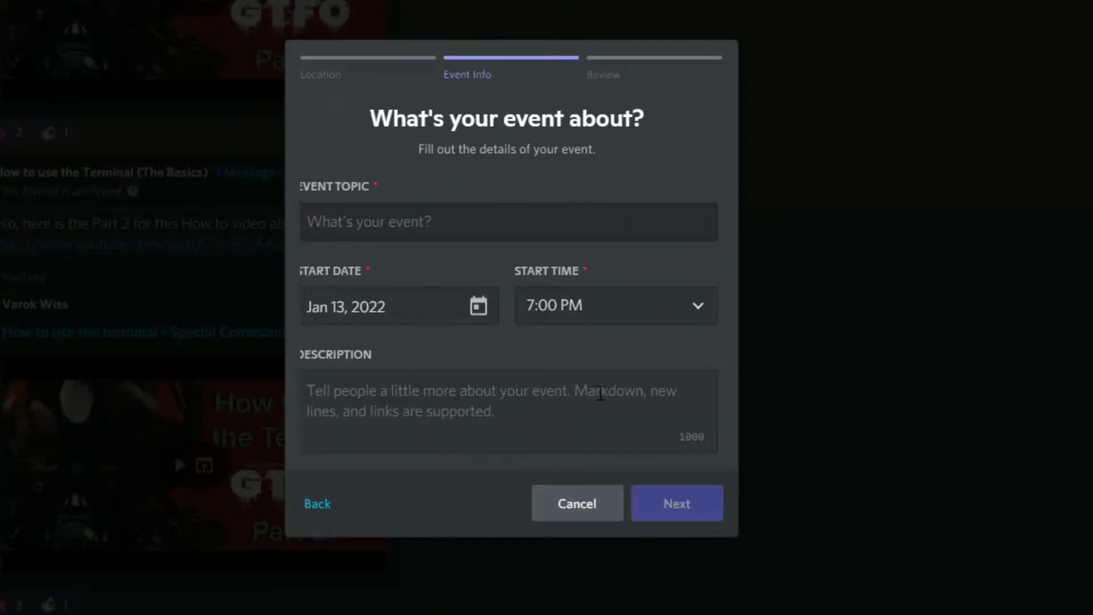
pyautogui.write('GTFO')
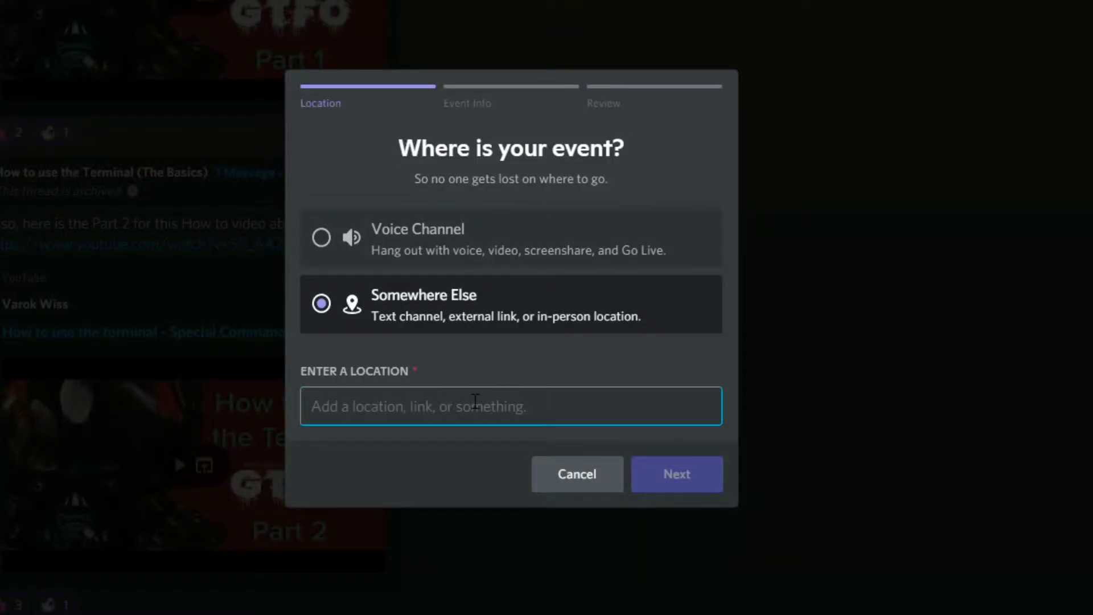
# Step: Set the event's location to Somewhere Else with GTFO as the place and continue to the event details
pyautogui.write('GTFO')
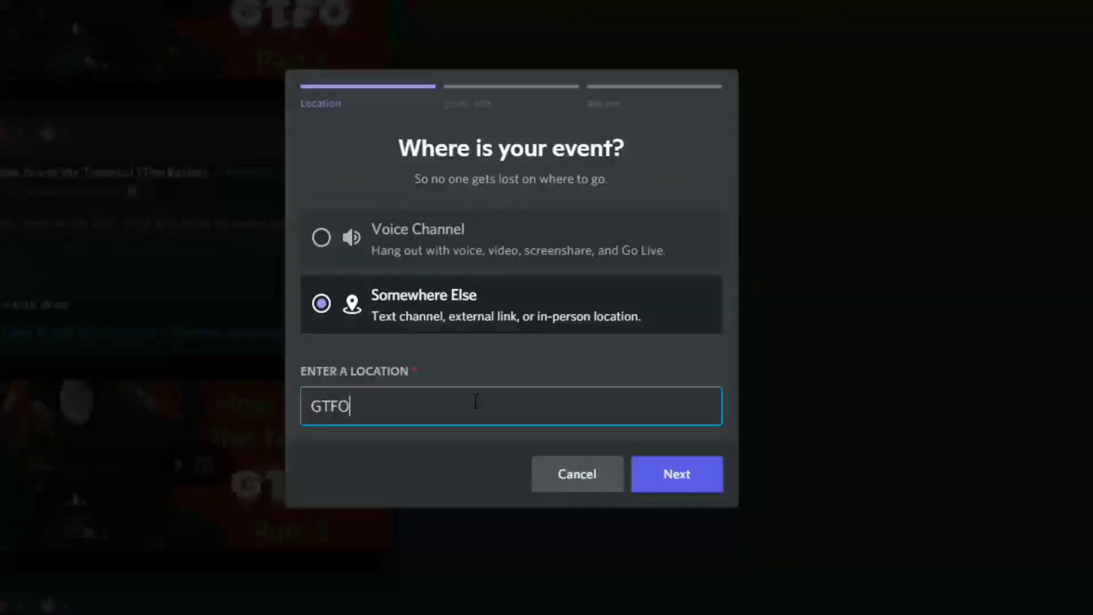
pyautogui.click(671, 481)
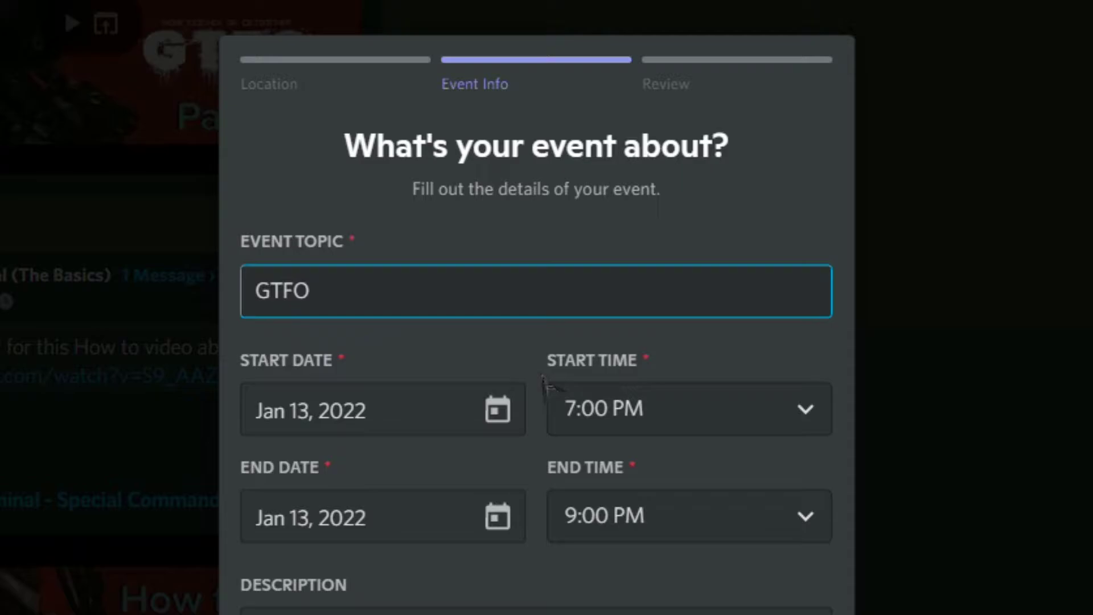
# Step: Create the event with the topic Expedition C2 and the description "Looking for brave souls to join me going down there"
pyautogui.hotkey('ctrl', 'a')
pyautogui.write('Expedition')
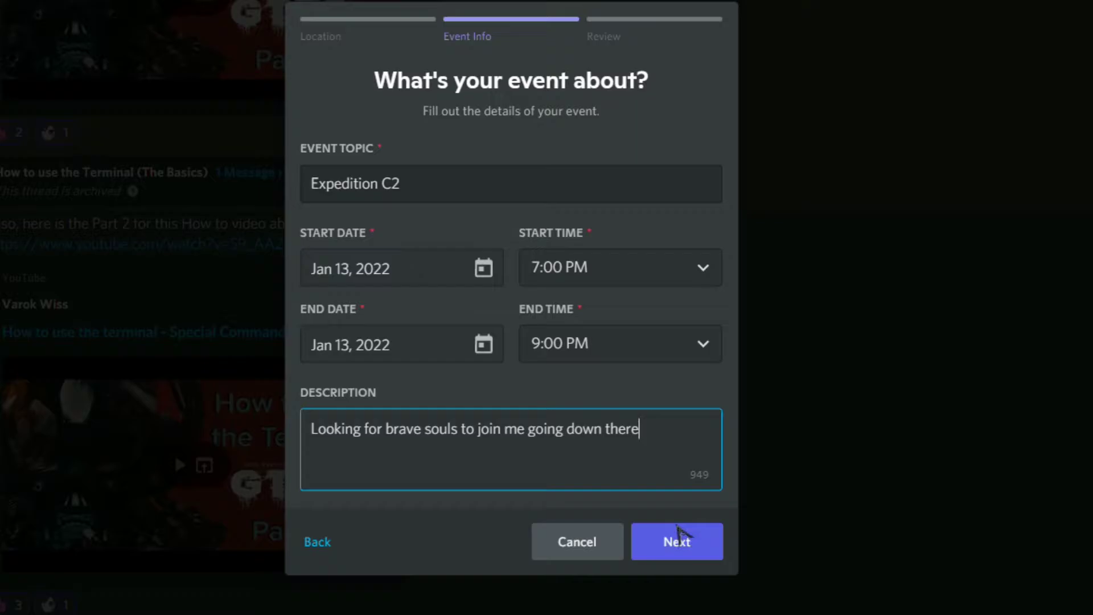
pyautogui.click(695, 551)
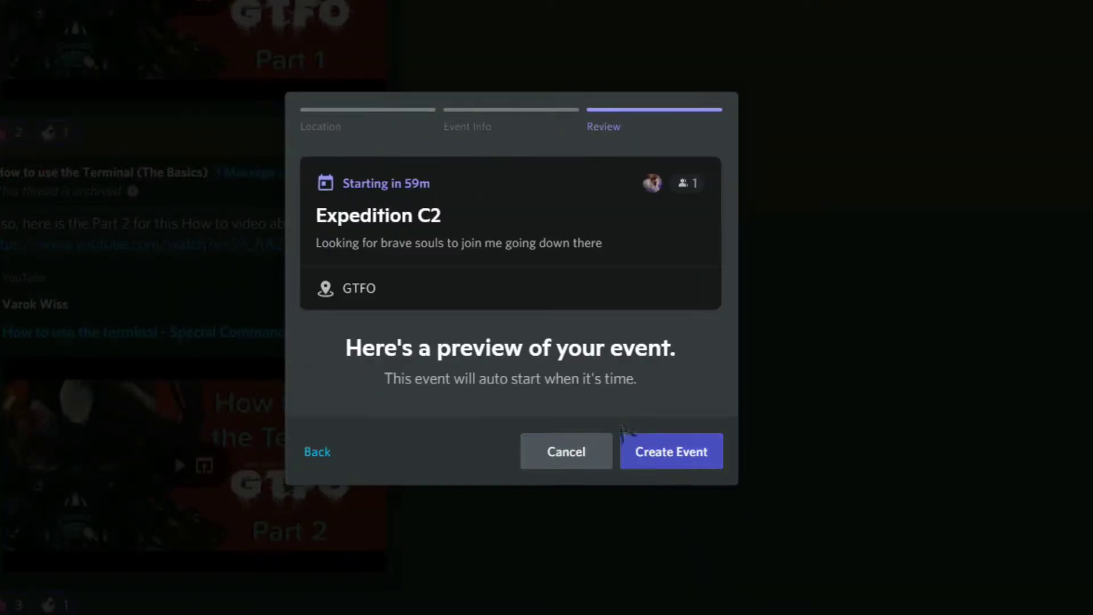
pyautogui.click(650, 451)
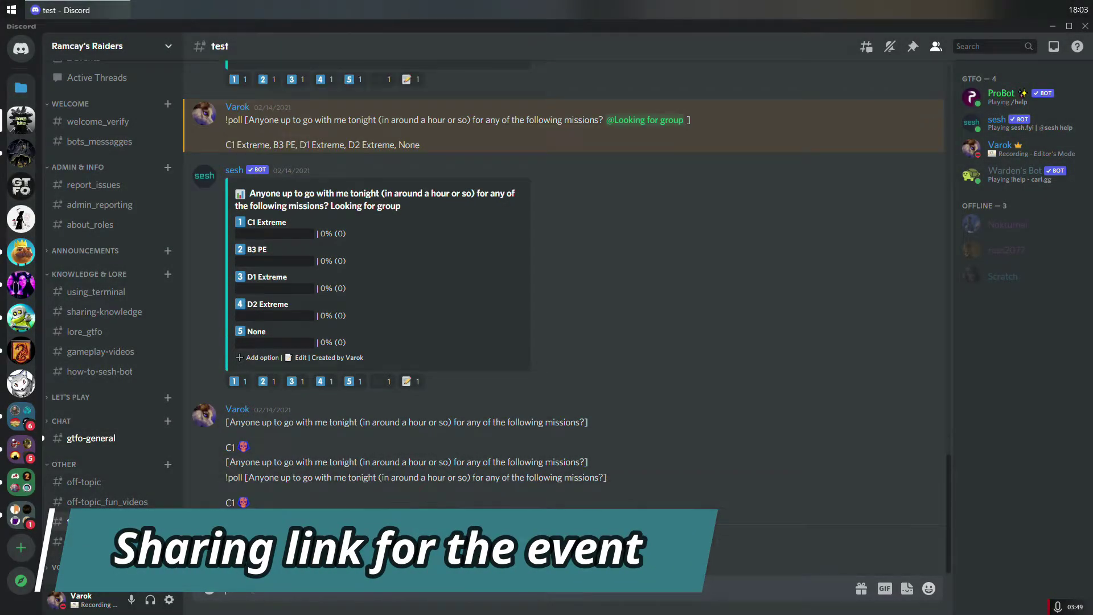
# Step: Post the copied Expedition C2 event link from the clipboard history in the test channel
pyautogui.hotkey('ctrl', 'shift', 'v')
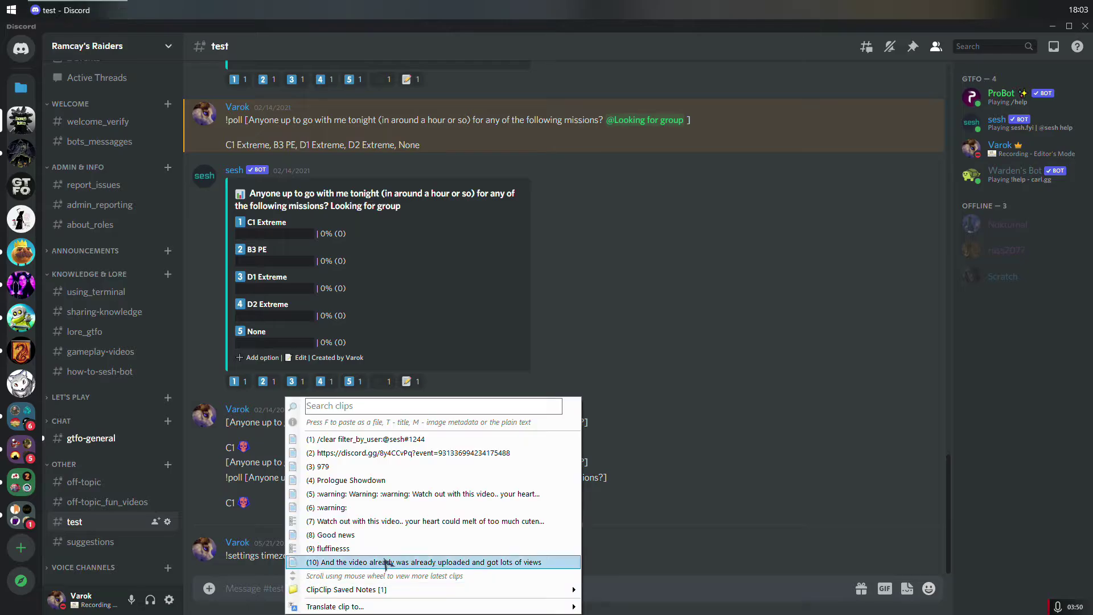
pyautogui.click(398, 455)
pyautogui.press('Return')
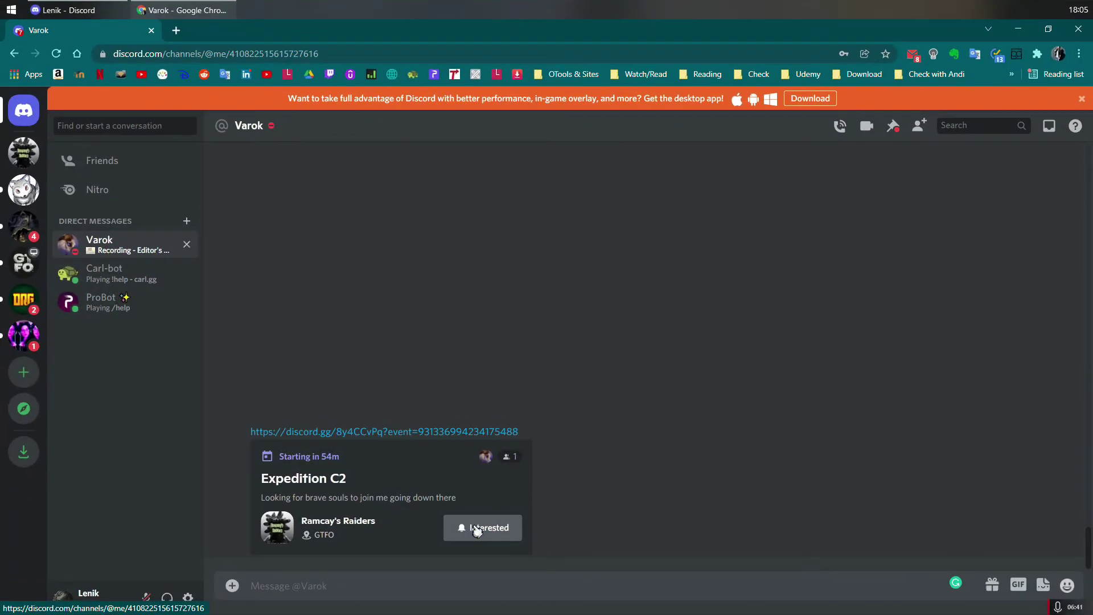
# Step: Mark interest in Expedition C2 from the shared event link and view the list of interested people
pyautogui.click(481, 533)
pyautogui.click(505, 478)
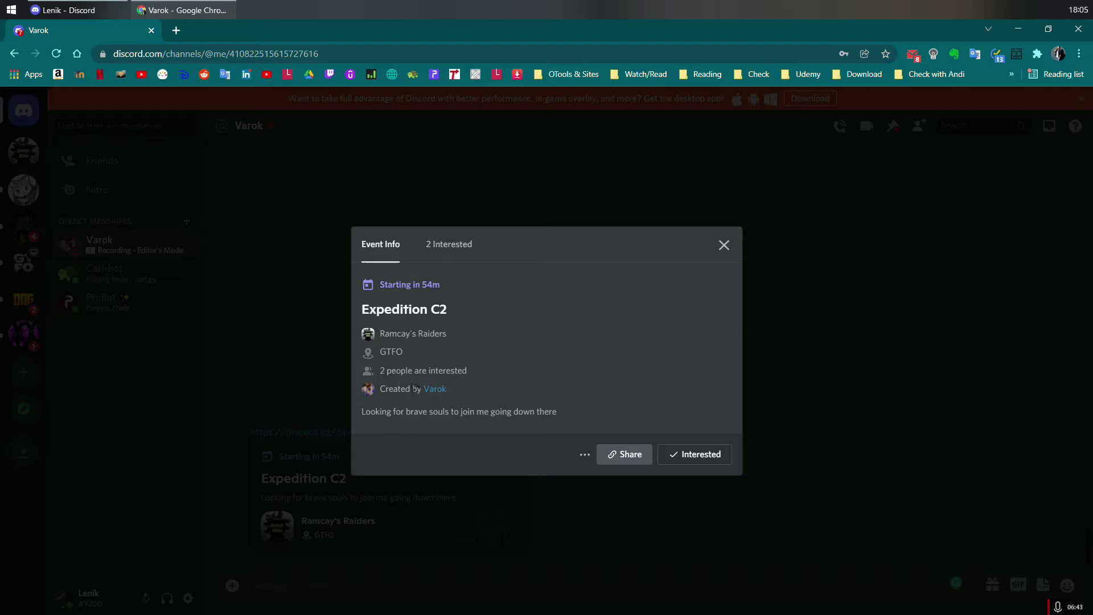
pyautogui.click(443, 249)
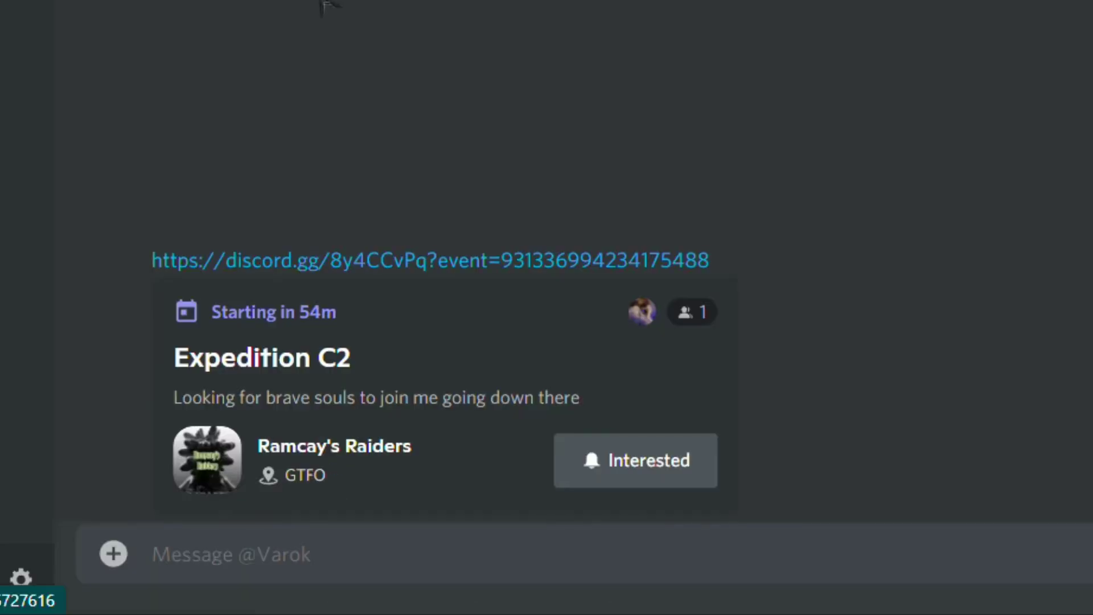
pyautogui.click(626, 441)
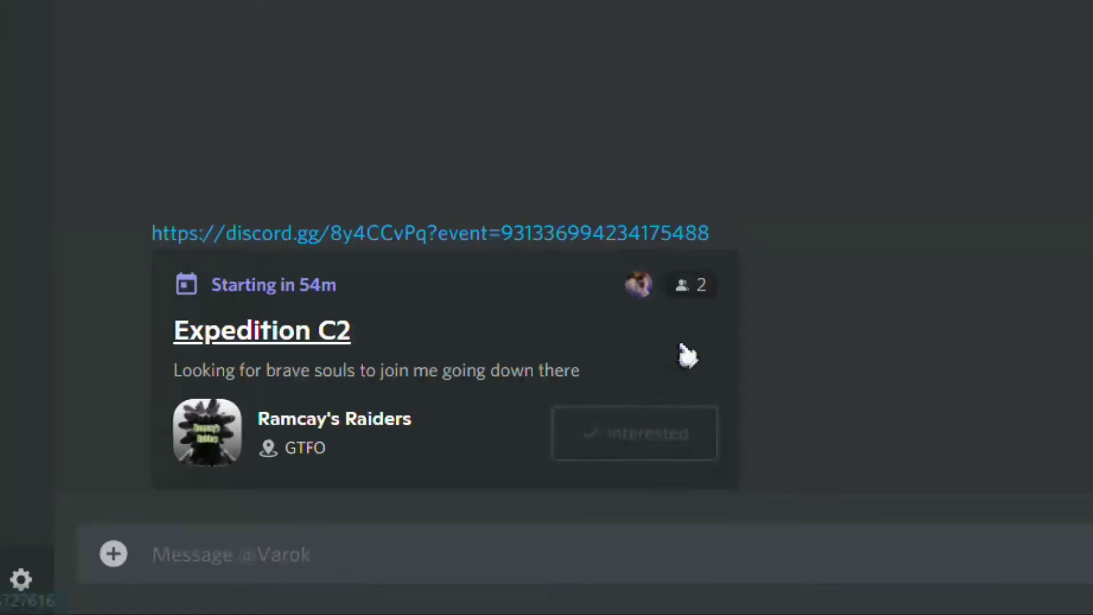
pyautogui.click(638, 284)
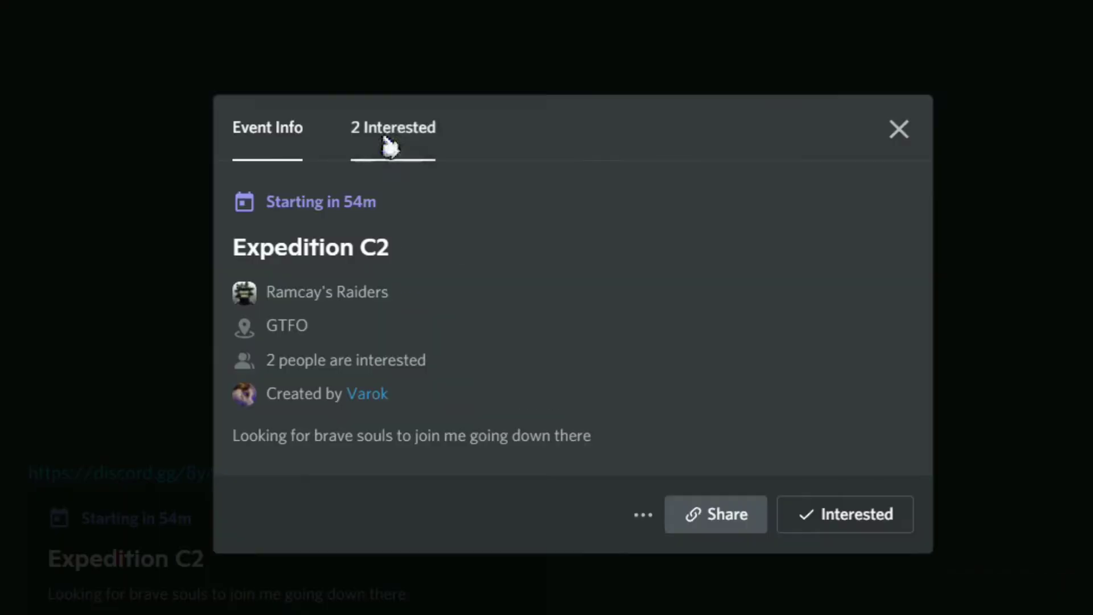
pyautogui.click(385, 140)
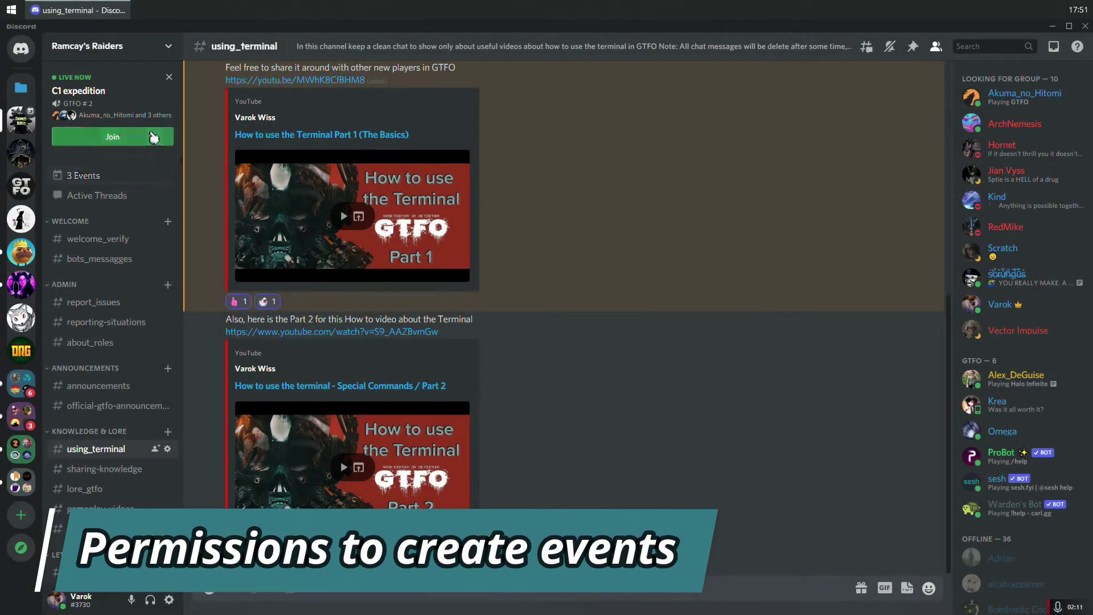
# Step: Open the GTFO role's permissions in the server settings and search them for "eve"
pyautogui.click(167, 52)
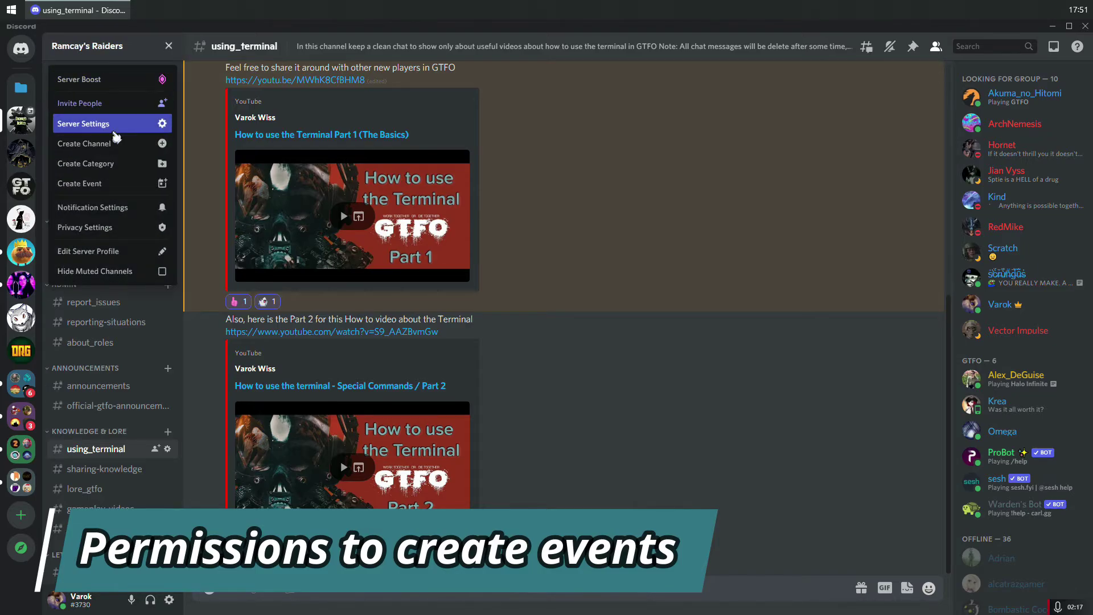
pyautogui.click(151, 122)
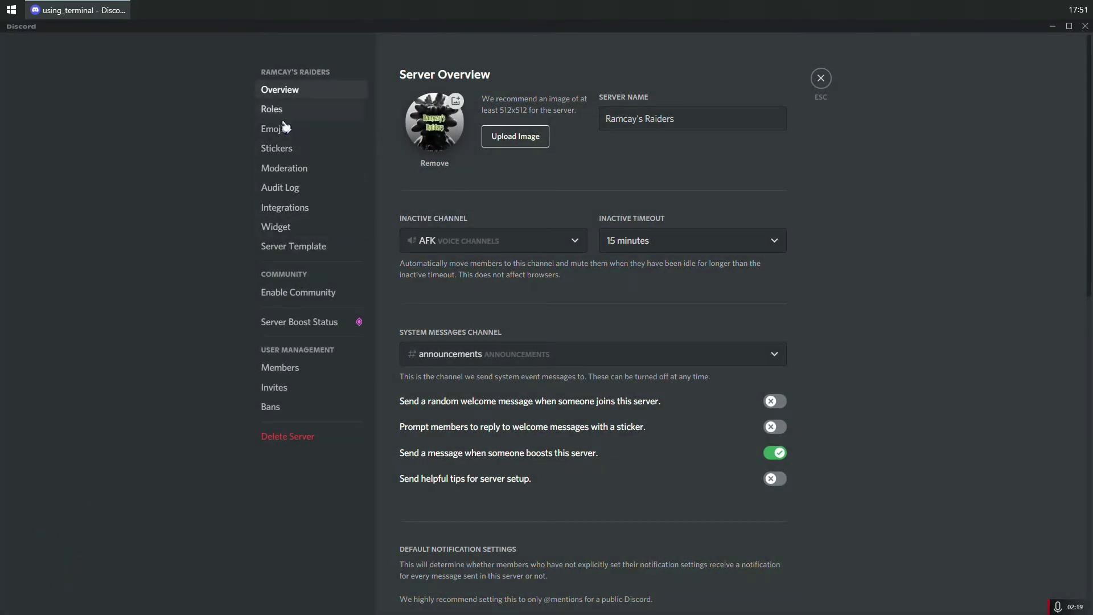
pyautogui.click(274, 108)
pyautogui.scroll(-2, 488, 454)
pyautogui.click(470, 435)
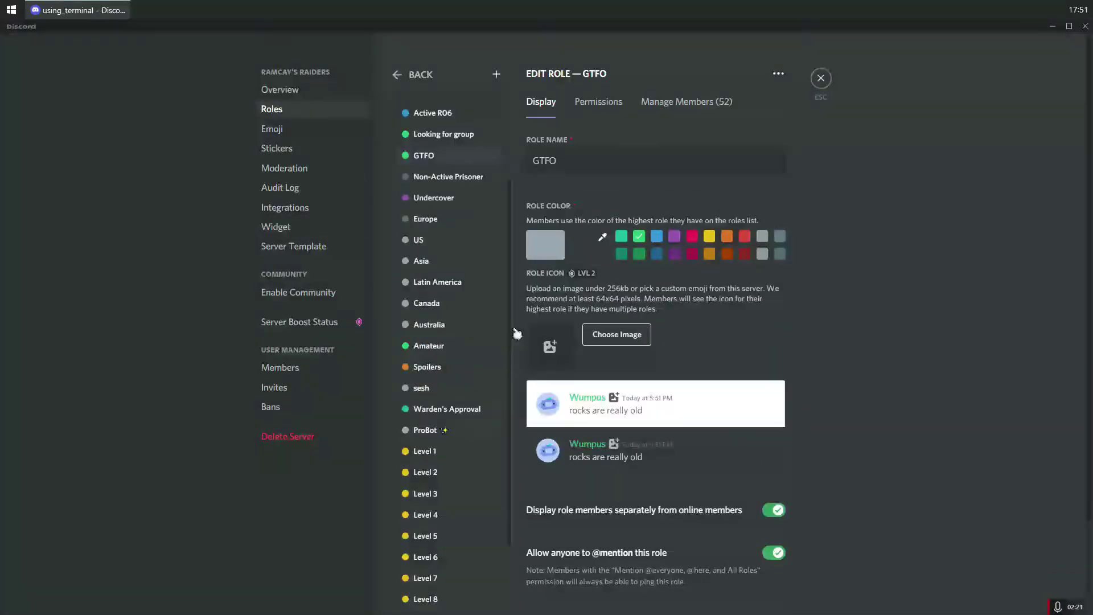
pyautogui.click(599, 102)
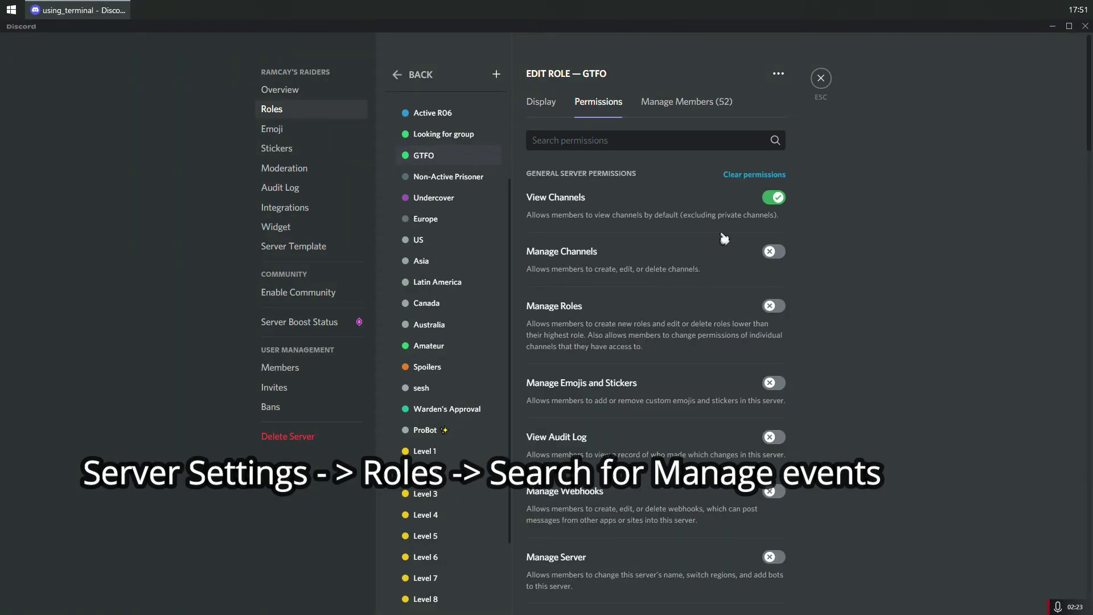
pyautogui.write('eve')
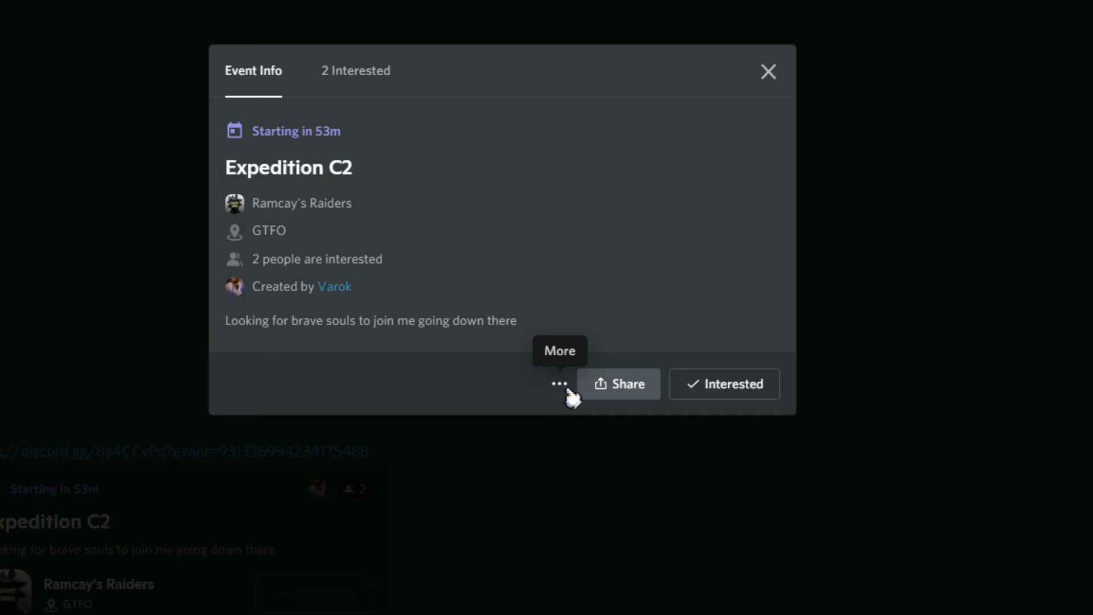
# Step: Display the calendar export options for the Expedition C2 event
pyautogui.click(563, 386)
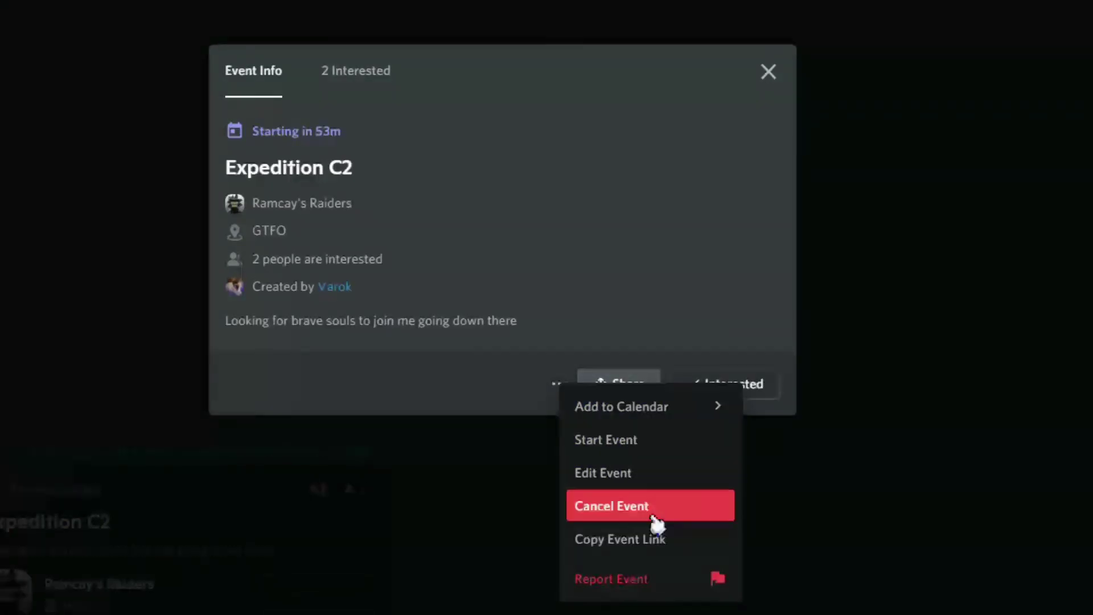
pyautogui.moveTo(668, 420)
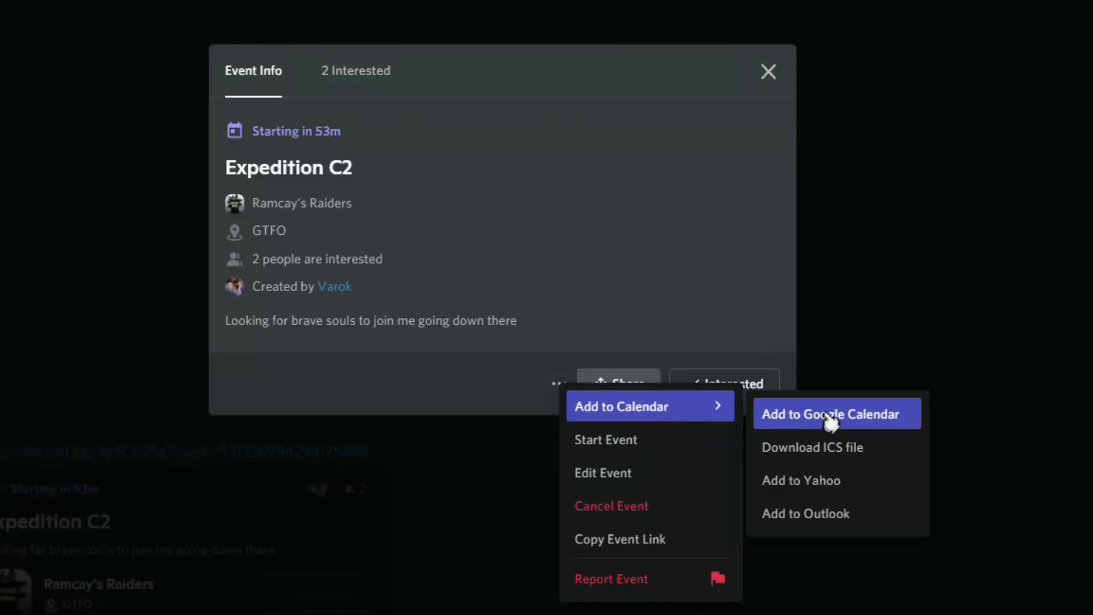